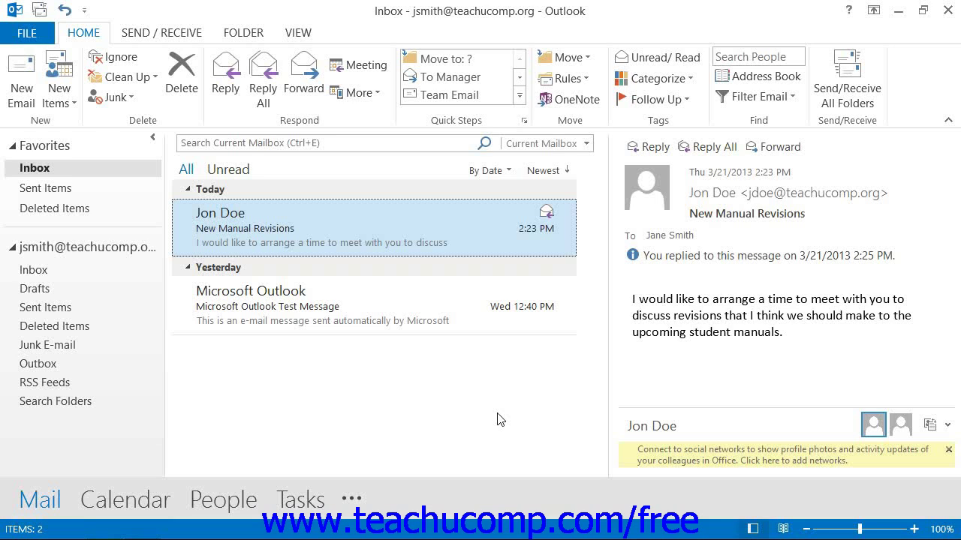
# Step: Flag the New Manual Revisions message for follow-up Tomorrow, due Friday, March 22, 2013
pyautogui.click(356, 231)
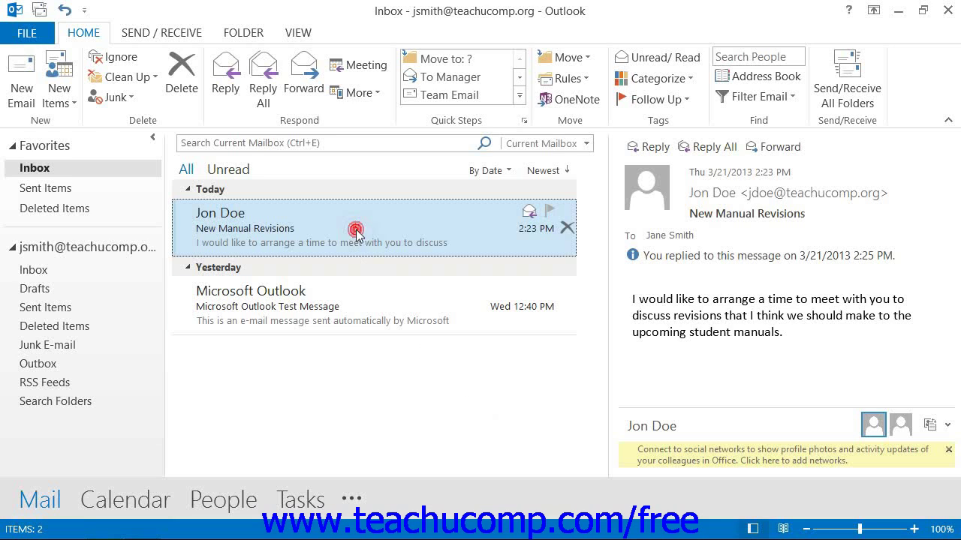
pyautogui.click(685, 100)
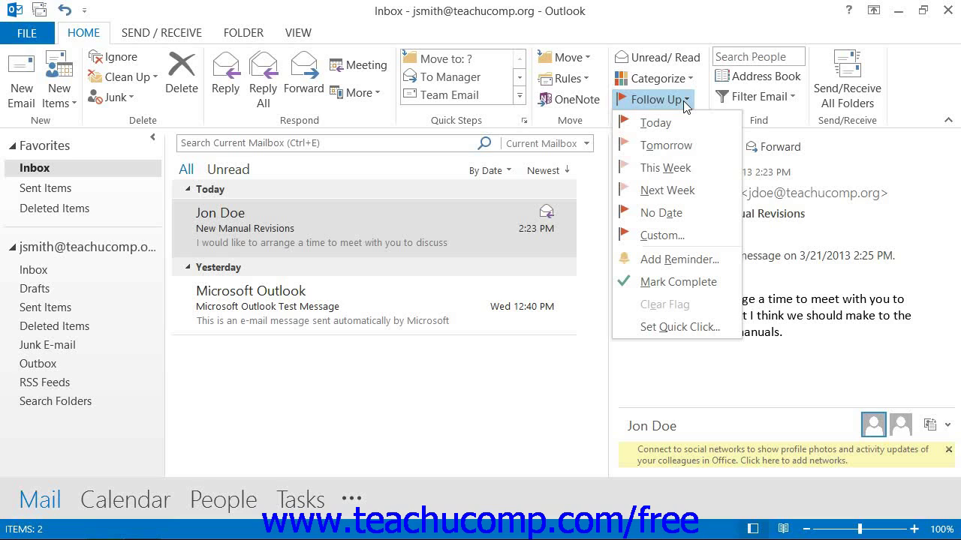
pyautogui.click(683, 100)
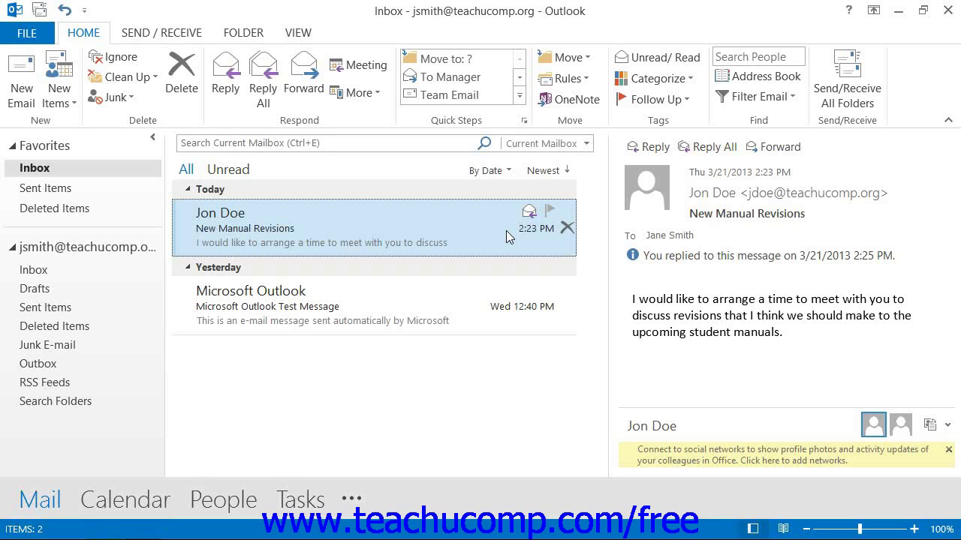
pyautogui.click(550, 211)
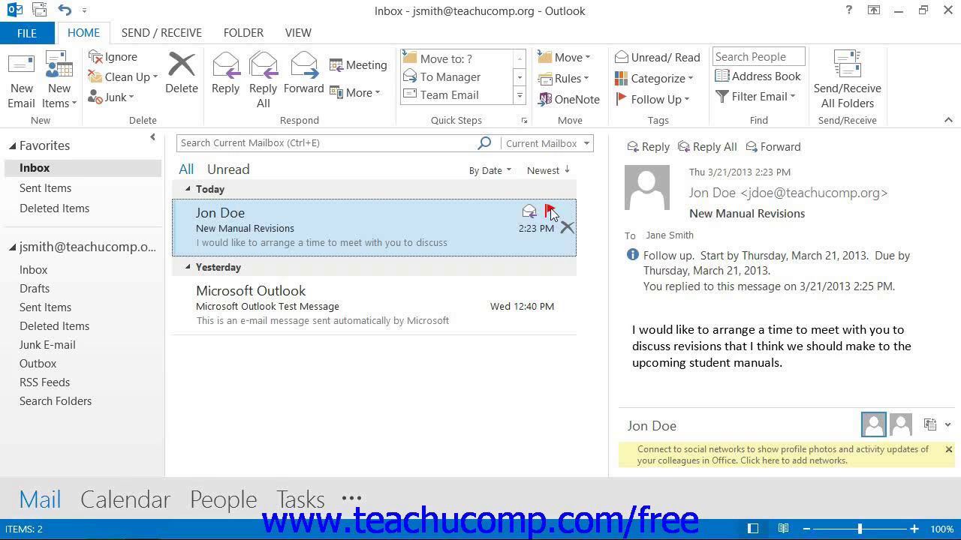
pyautogui.rightClick(550, 213)
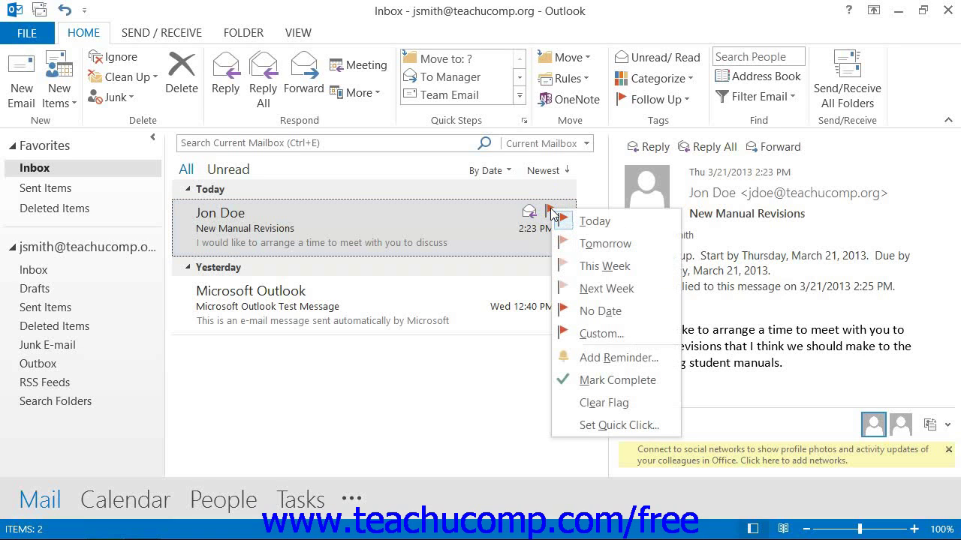
pyautogui.click(584, 245)
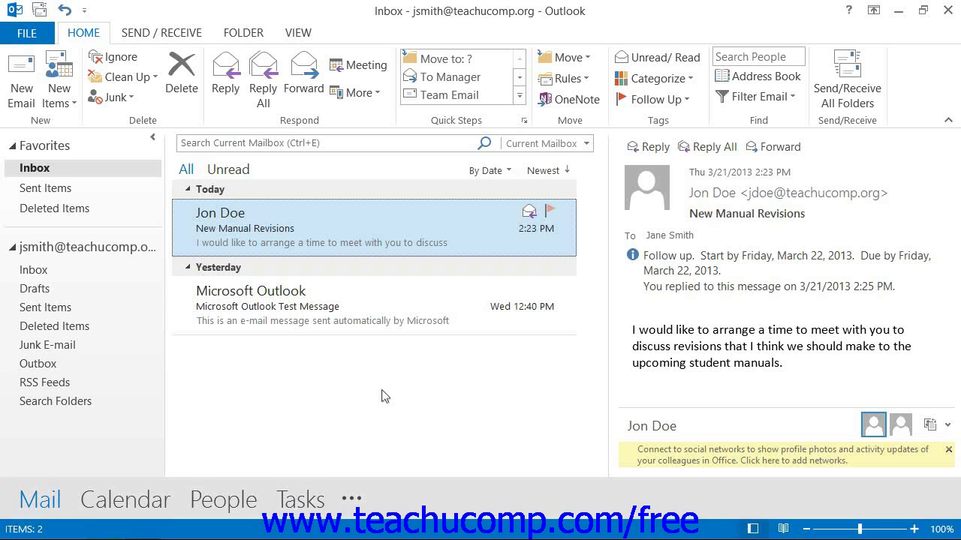
# Step: Address a new e-mail to the earlier sender, subject 'Follow Up', body 'Be sure to bring copies of the manual, as well.'
pyautogui.click(21, 83)
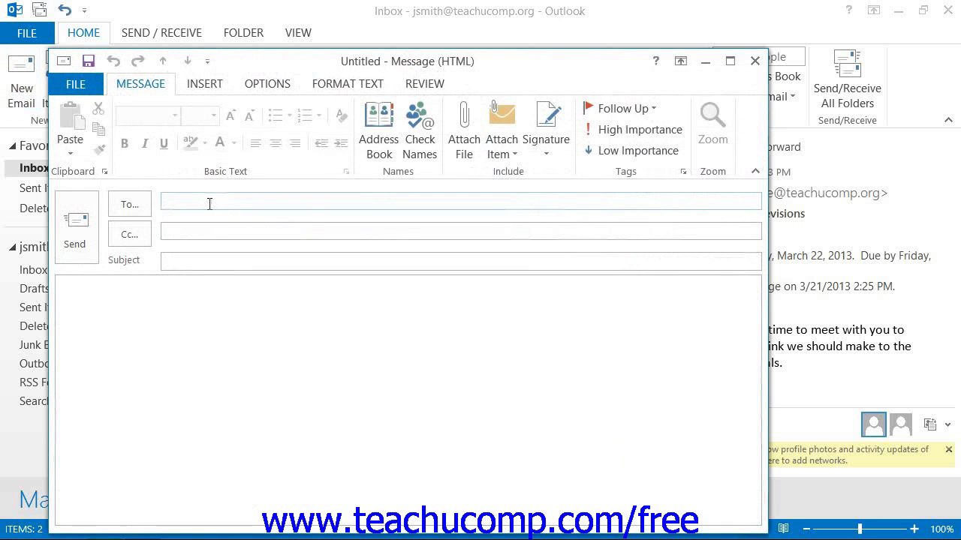
pyautogui.write('j')
pyautogui.press('Return')
pyautogui.press('Tab')
pyautogui.press('Tab')
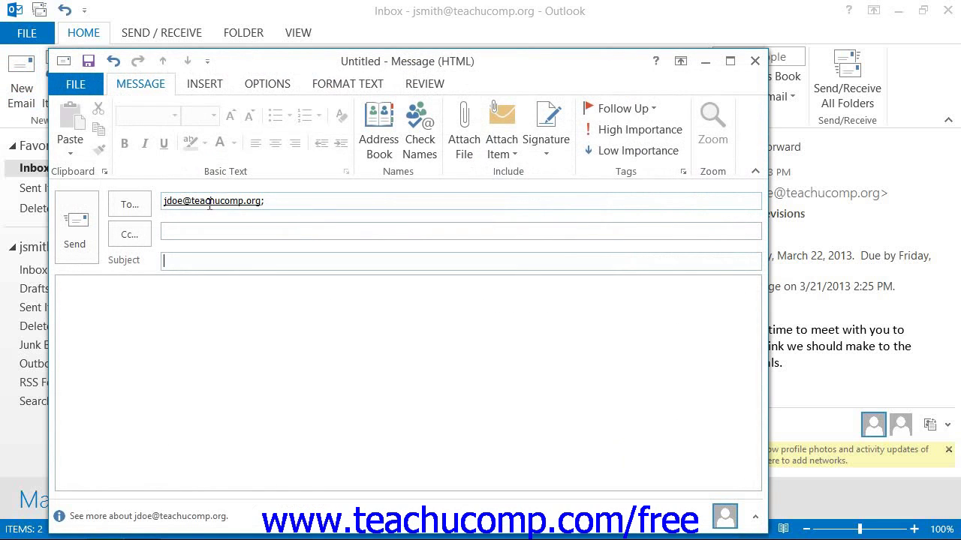
pyautogui.write('Follow Up')
pyautogui.press('Tab')
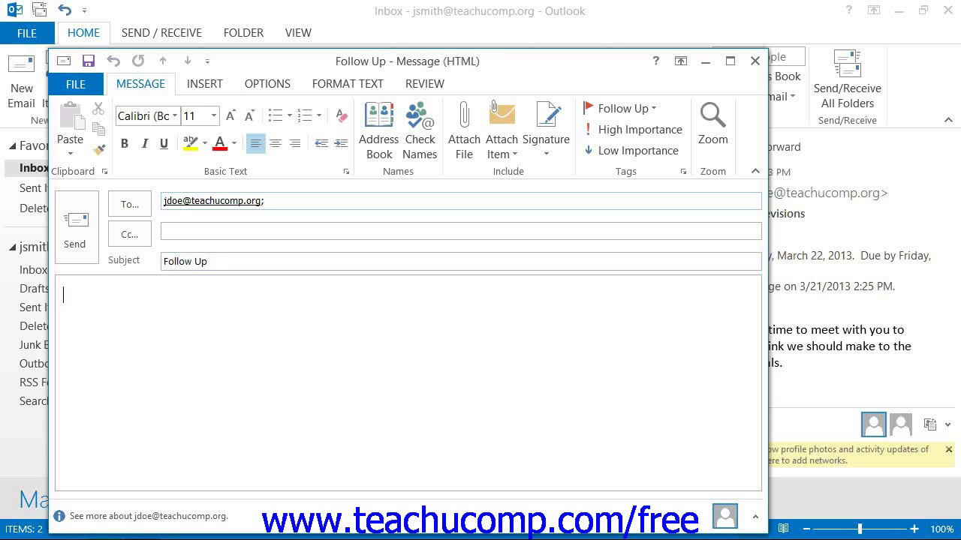
pyautogui.write('Be sure to bring')
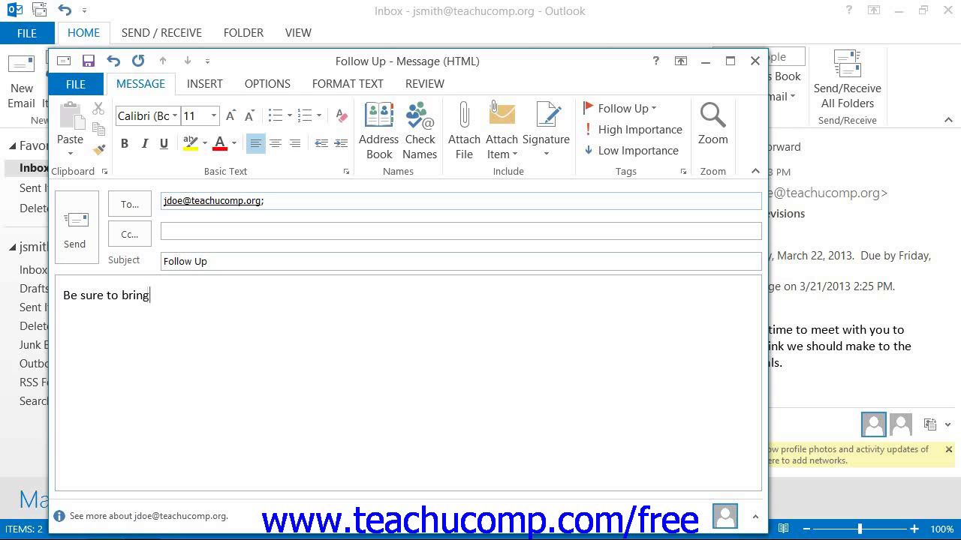
pyautogui.write(' copies of the manua')
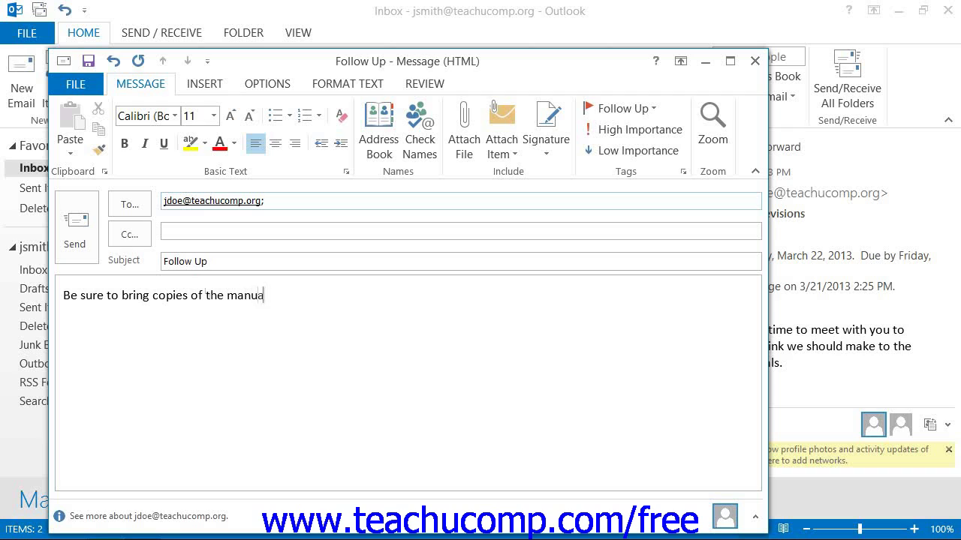
pyautogui.write('l, as well.')
# Step: Open the draft's Custom flag settings, keeping Follow up as the flag type
pyautogui.click(650, 110)
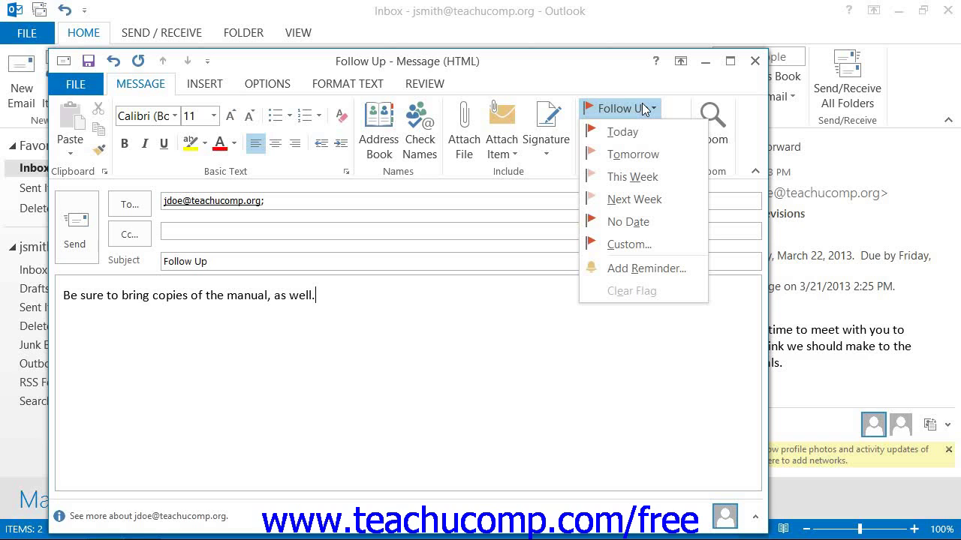
pyautogui.click(629, 244)
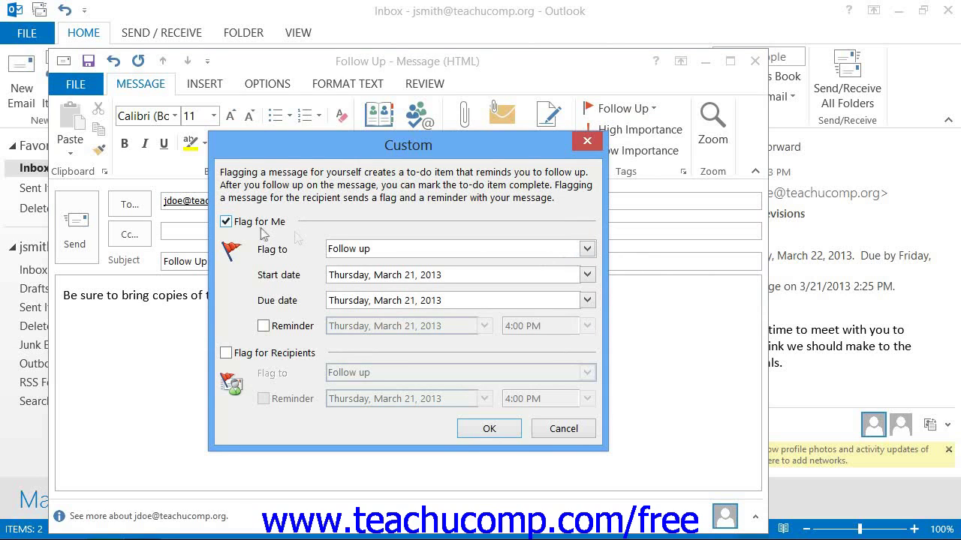
pyautogui.click(588, 249)
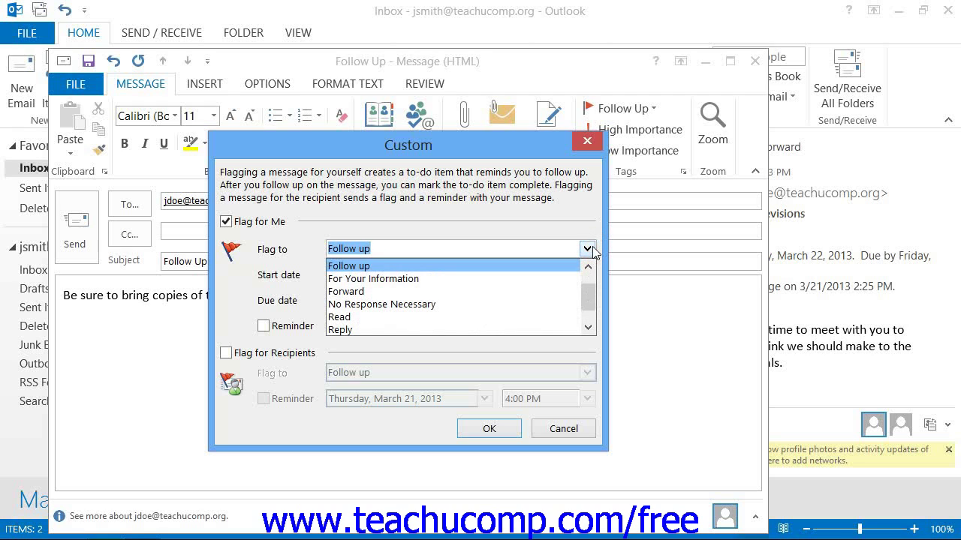
pyautogui.click(592, 251)
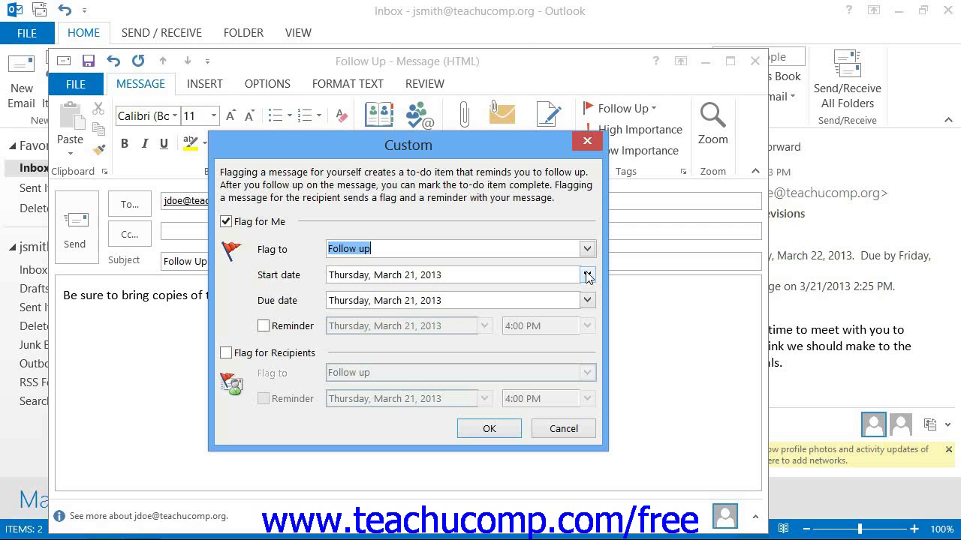
# Step: Leave start date, due date and reminder unchanged, and uncheck Flag for Me
pyautogui.click(587, 276)
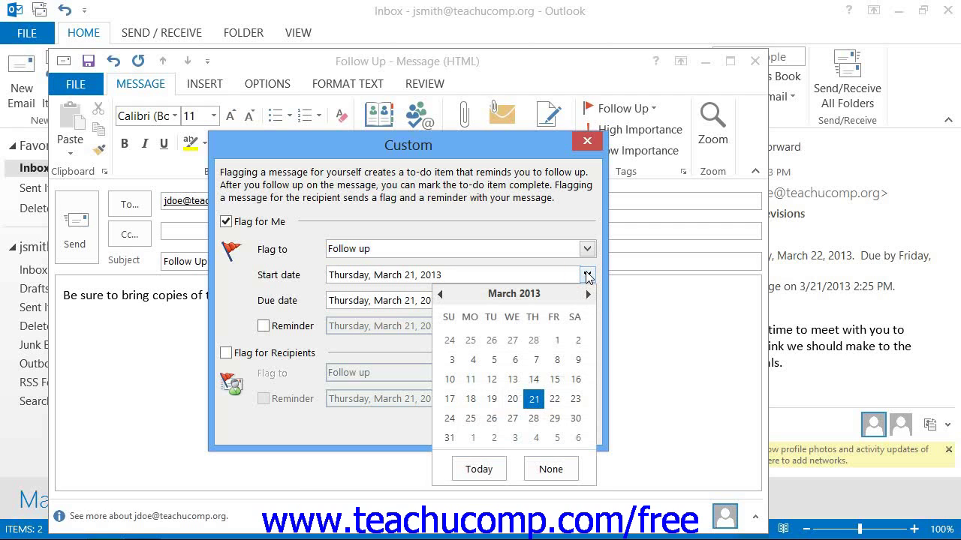
pyautogui.click(587, 275)
pyautogui.click(587, 301)
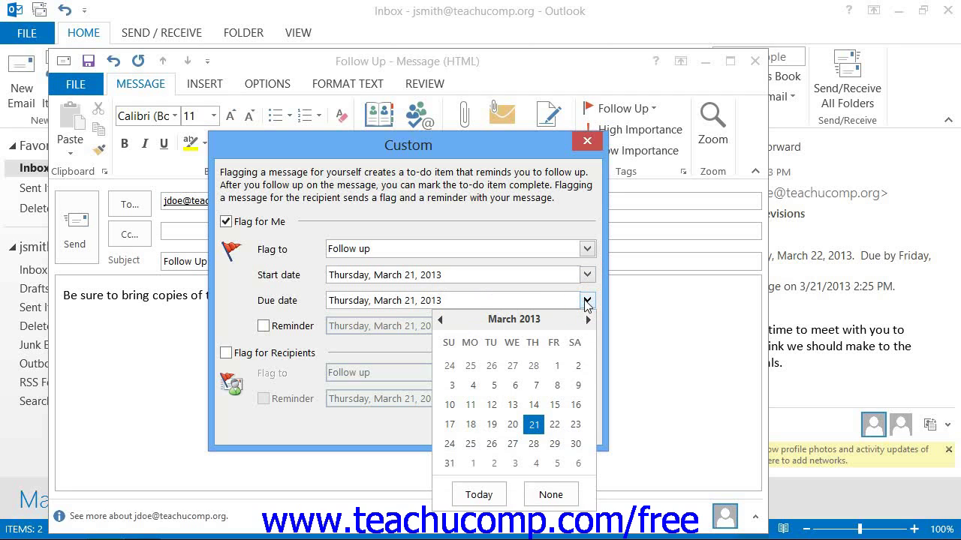
pyautogui.click(587, 301)
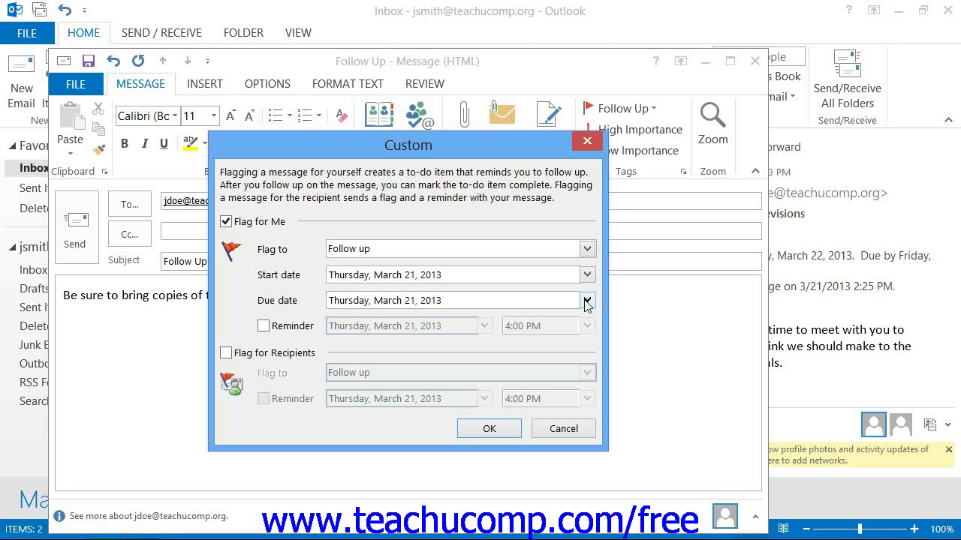
pyautogui.click(289, 332)
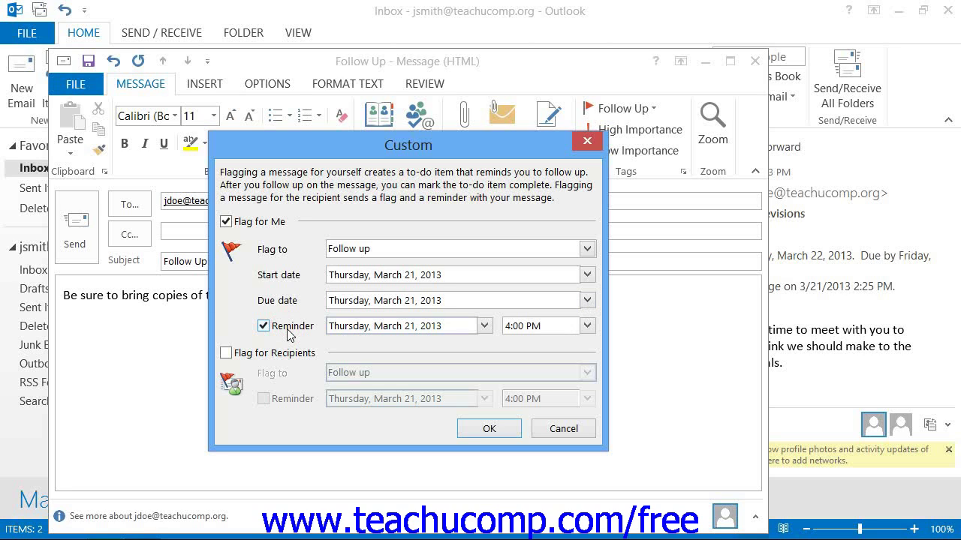
pyautogui.click(289, 332)
pyautogui.click(226, 221)
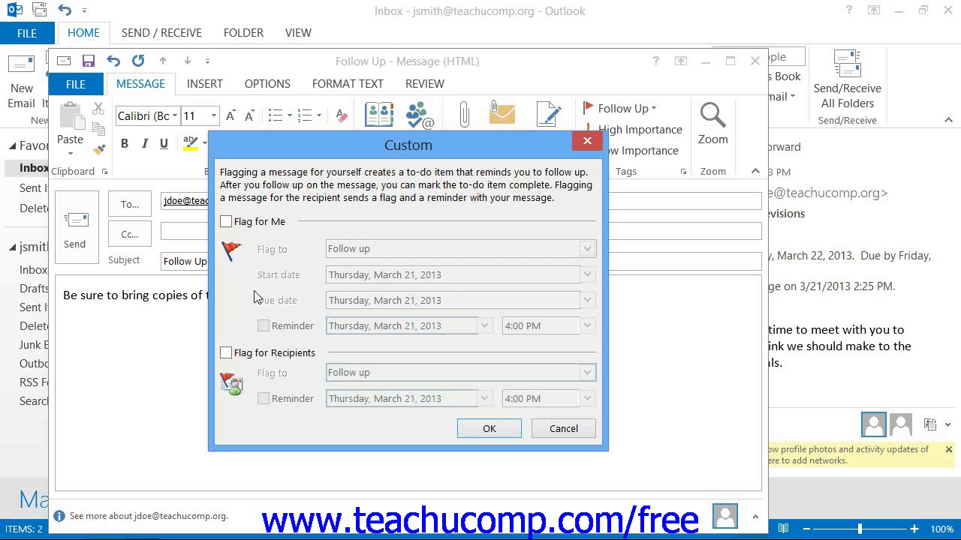
# Step: Turn on Flag for Recipients with a Follow up flag and no reminder, then confirm
pyautogui.click(226, 353)
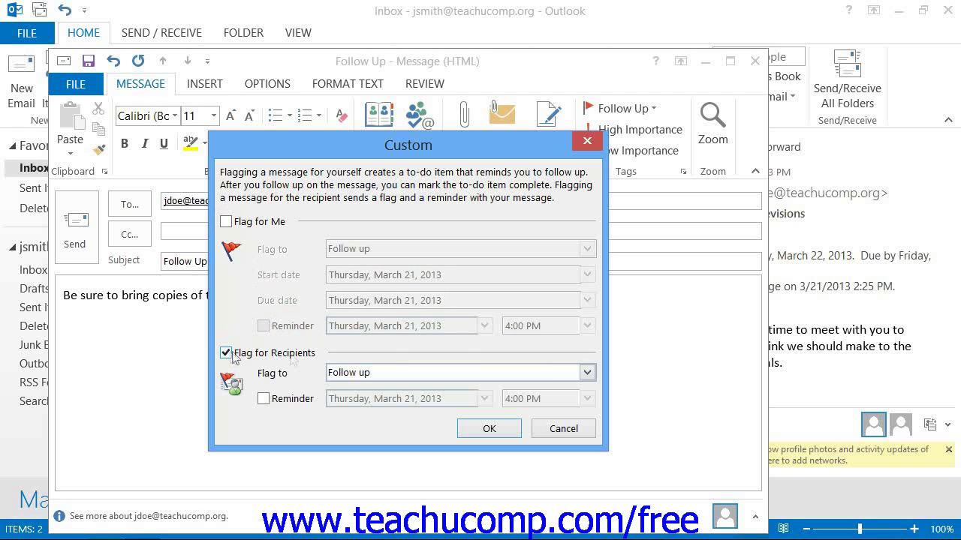
pyautogui.click(587, 373)
pyautogui.click(587, 373)
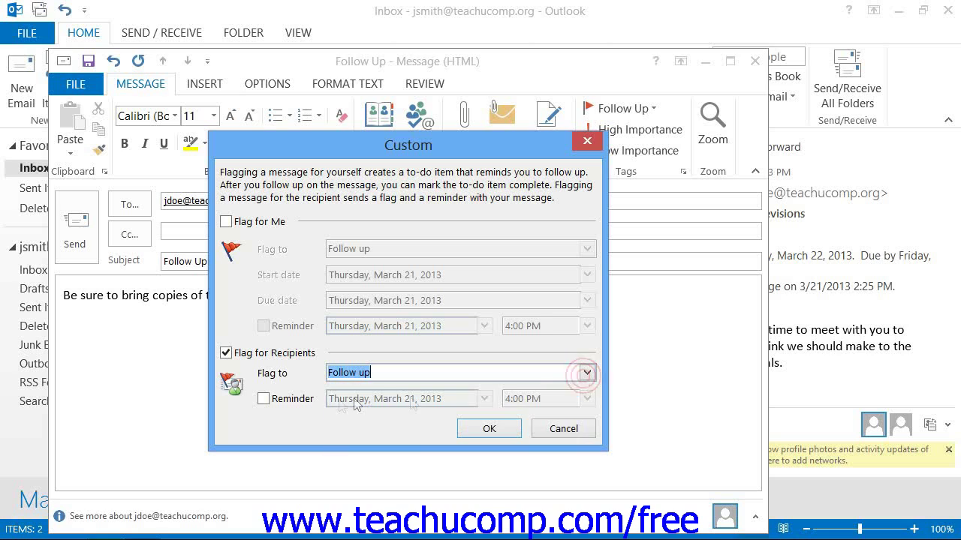
pyautogui.click(308, 398)
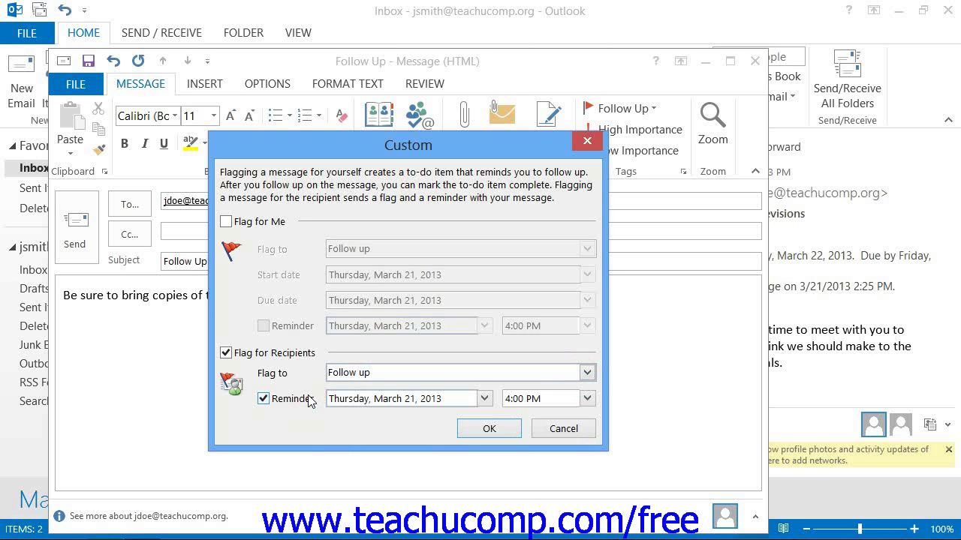
pyautogui.click(308, 399)
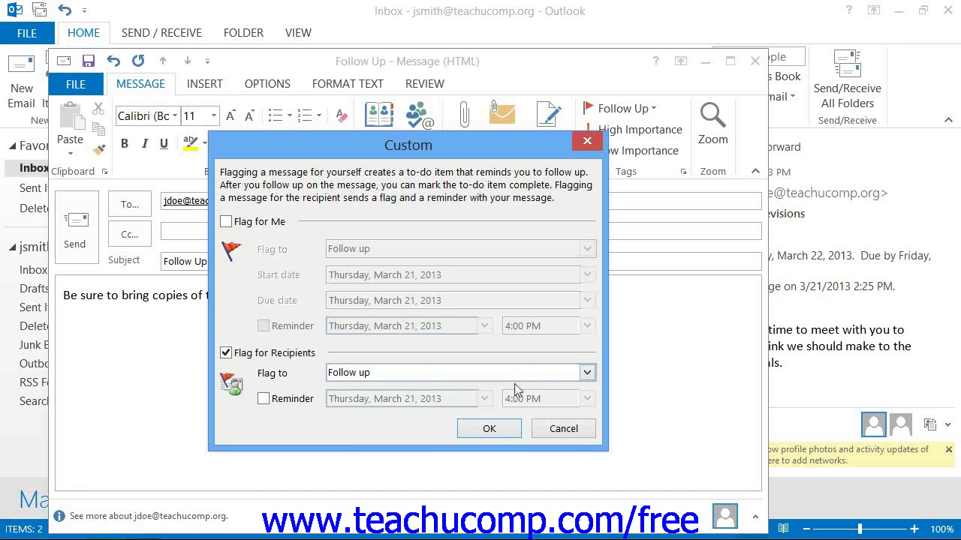
pyautogui.click(488, 427)
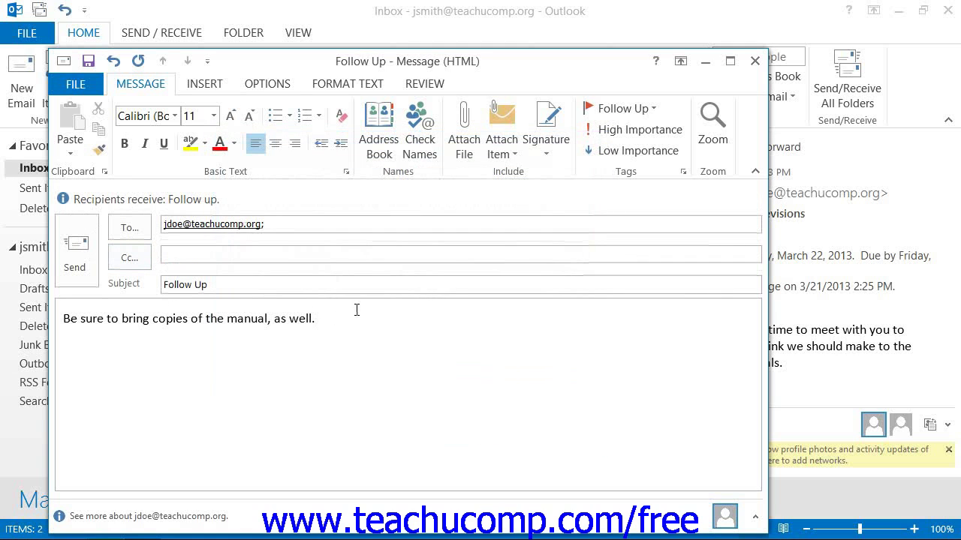
# Step: Send the Follow Up message
pyautogui.click(83, 247)
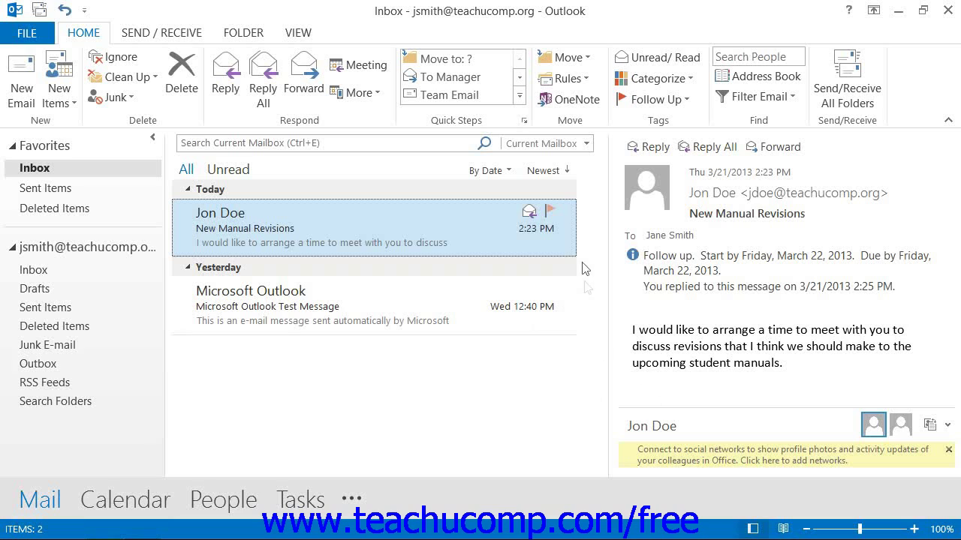
# Step: Mark the New Manual Revisions follow-up flag as complete
pyautogui.click(551, 212)
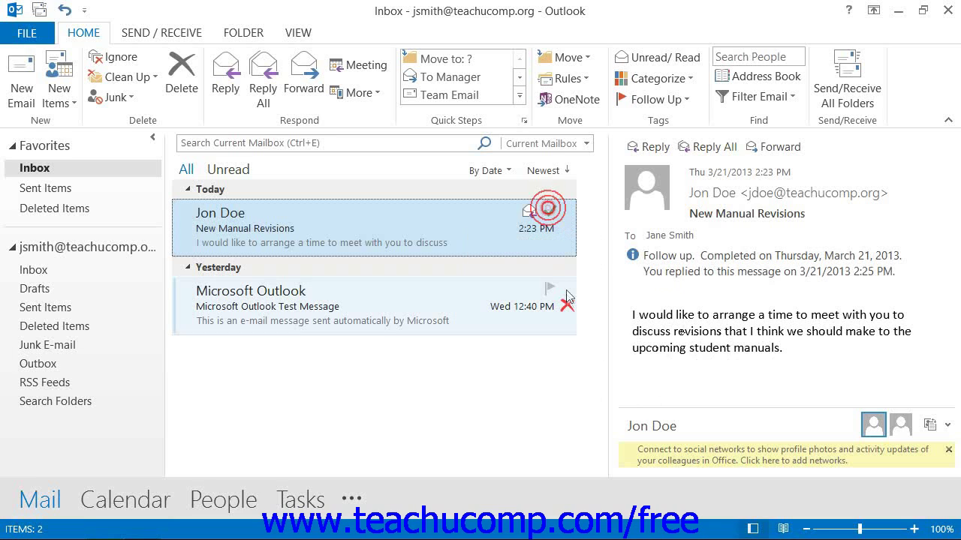